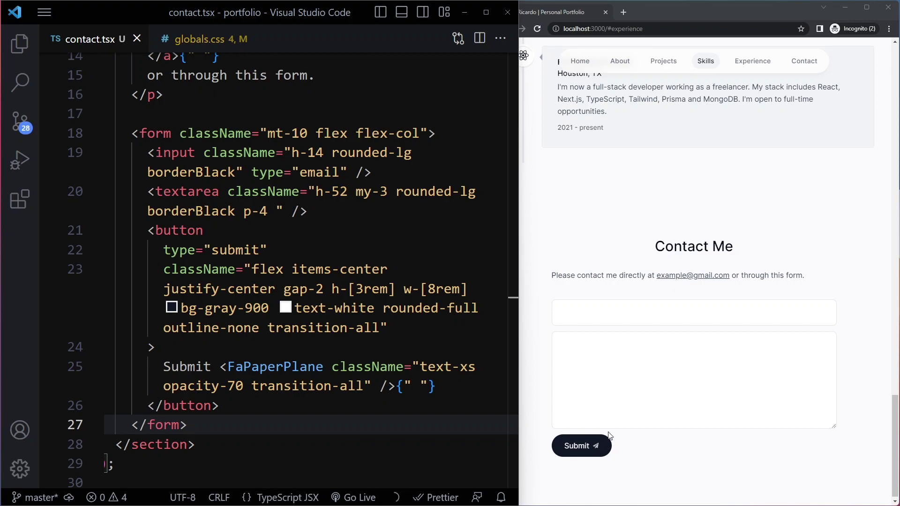
- Prefix the Submit button's line-23 className with 'group ' and select the FaPaperPlane icon's classes
click(267, 141)
mouse_move(262, 191)
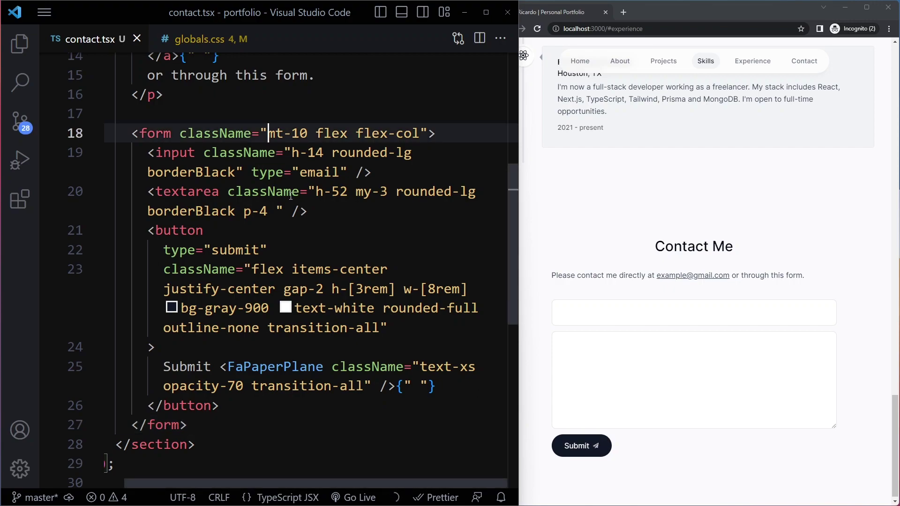
click(267, 230)
click(246, 269)
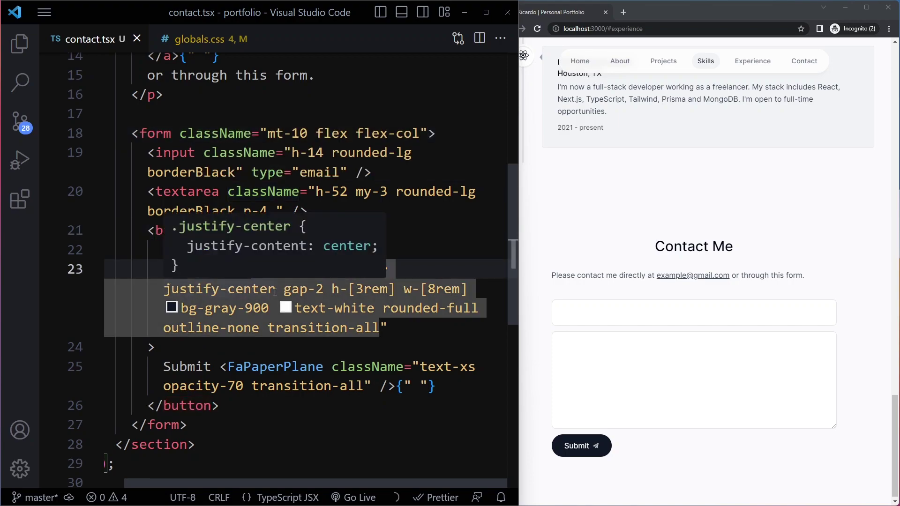
text(group)
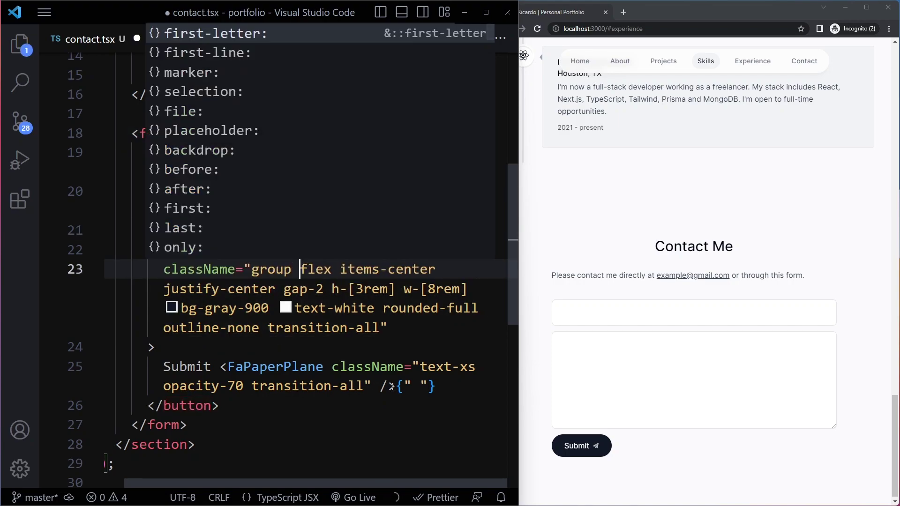
click(390, 386)
drag(364, 386, 421, 366)
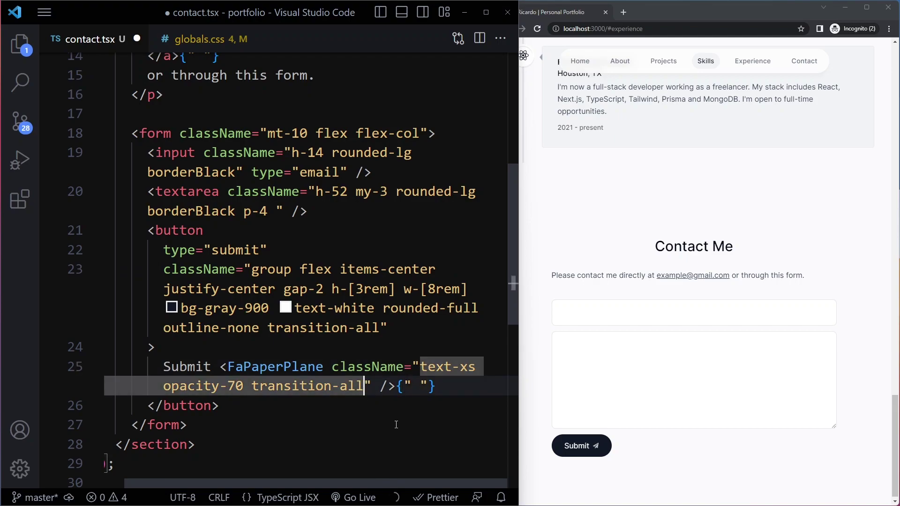
- Append 'group-hover:translate-x-1 group-hover:-translate-y-1' to the FaPaperPlane classes and save with Prettier formatting
key(Right)
text(group)
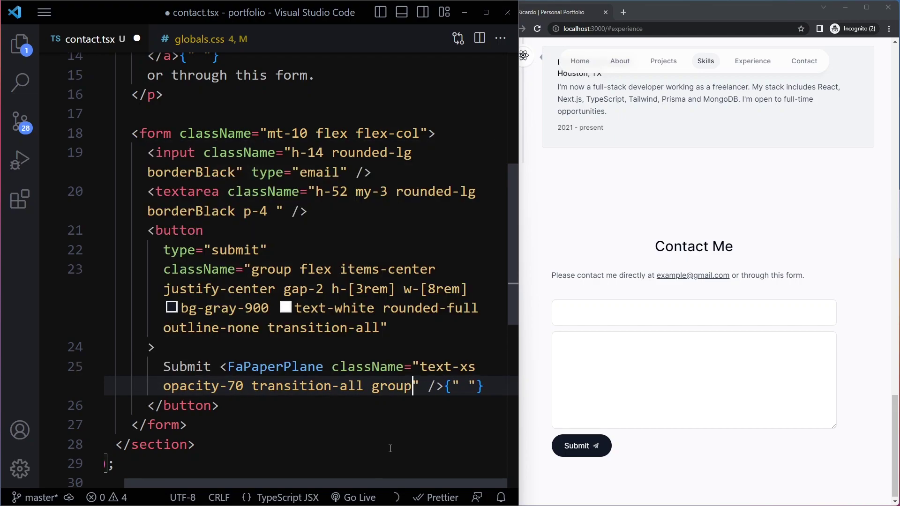
text(-hover:translate-x-1)
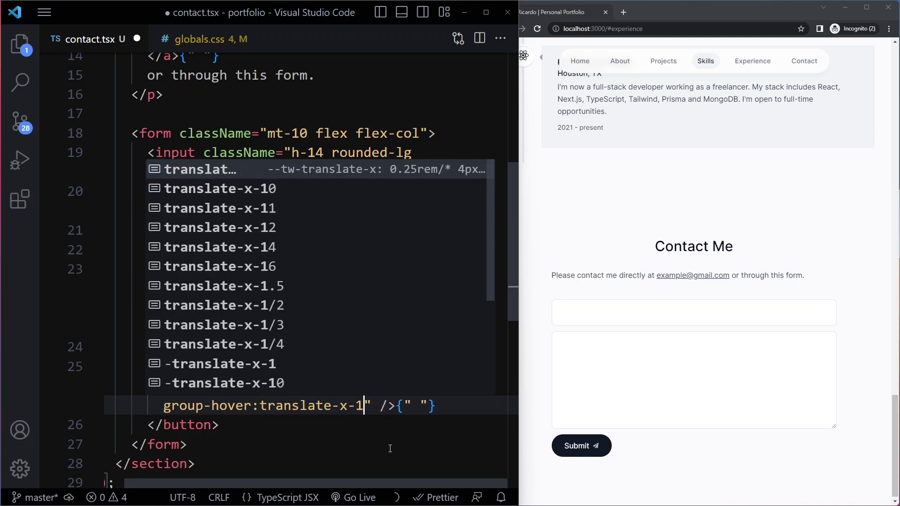
text( group)
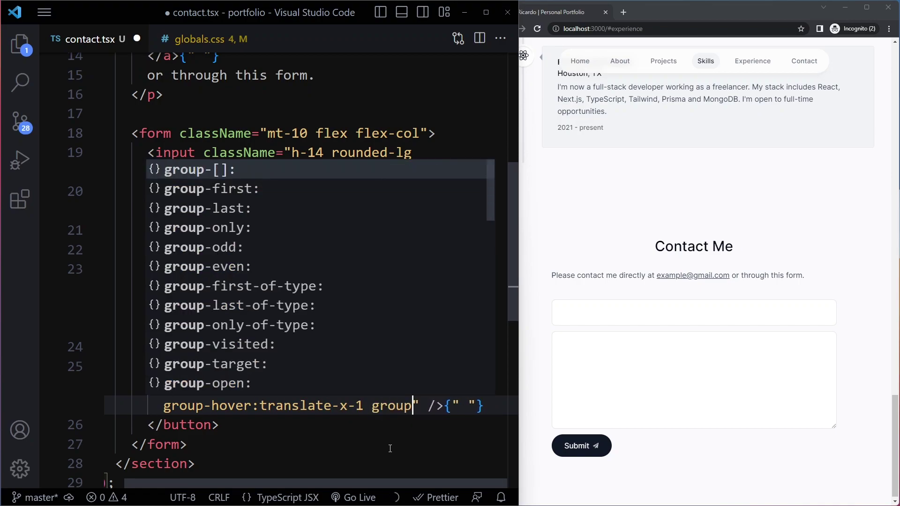
text(-hover:)
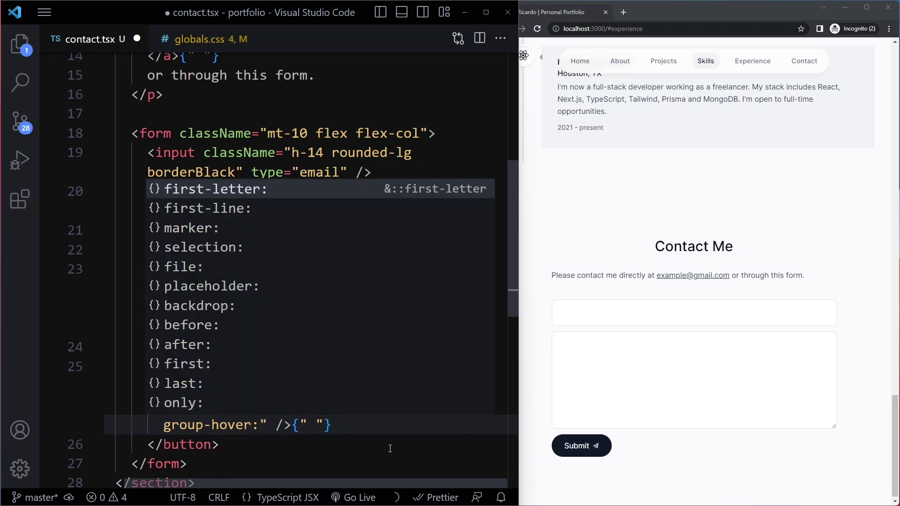
text(-translate)
key(Escape)
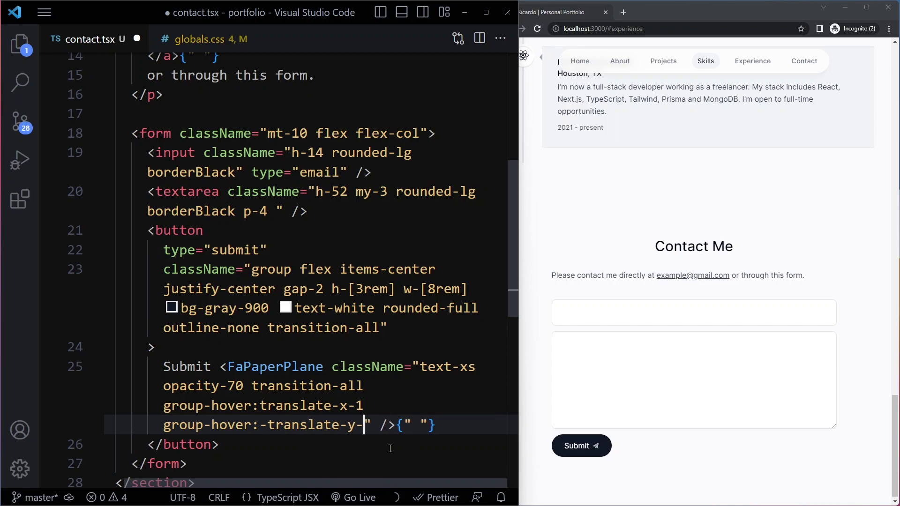
key(ctrl+s)
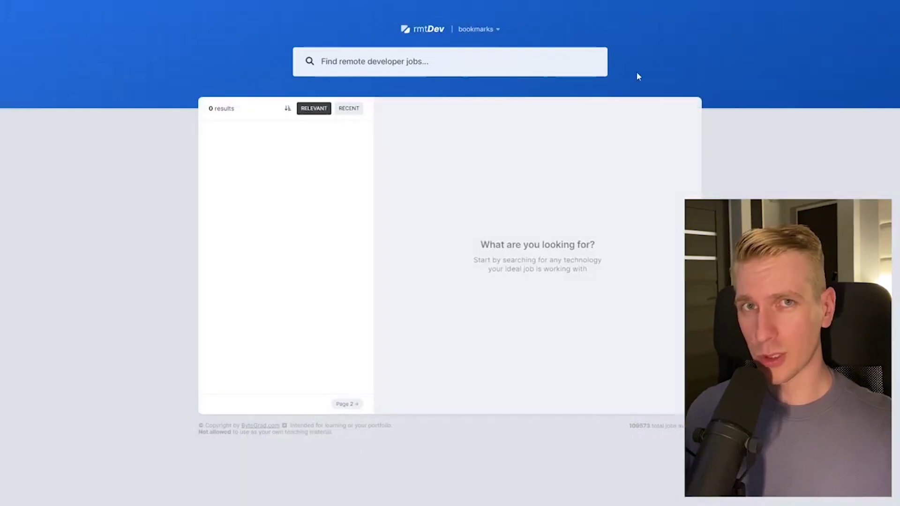
text(react developer)
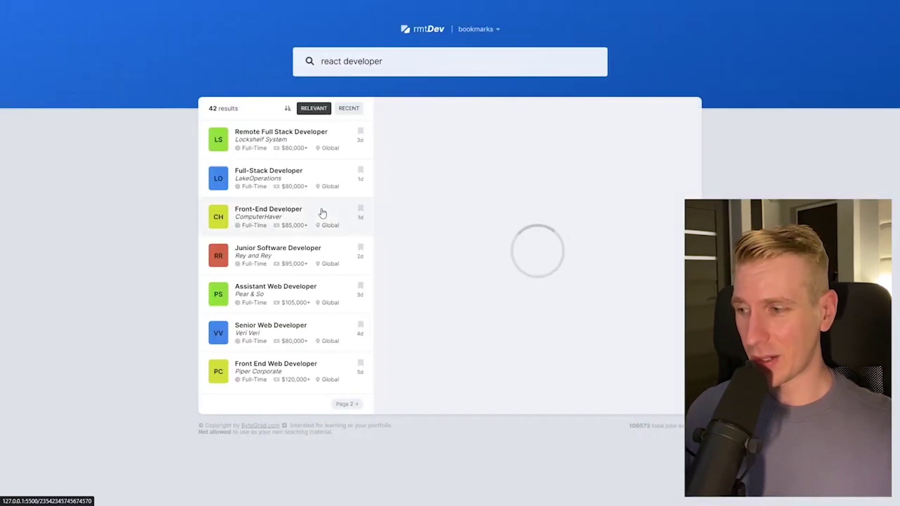
- Bookmark the Front-End Developer job in rmtDev, then start a new CorpComment feedback entry
click(319, 211)
click(420, 209)
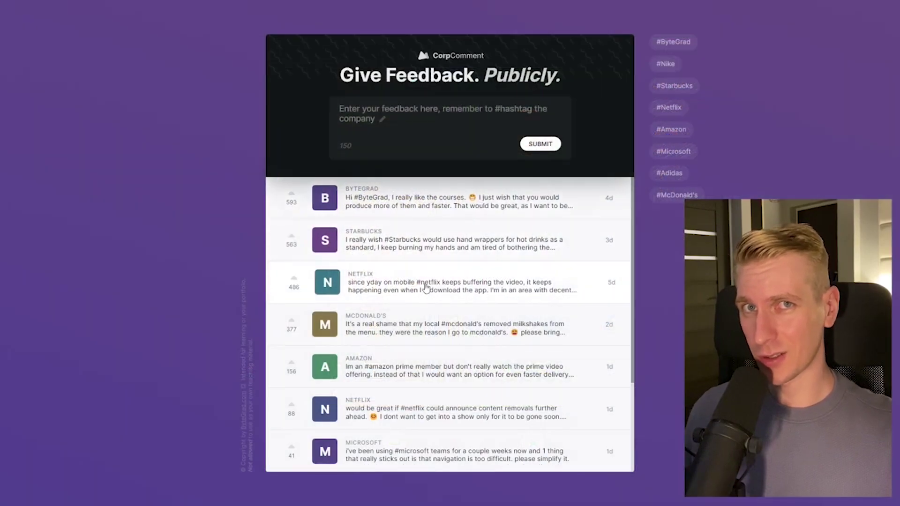
click(492, 134)
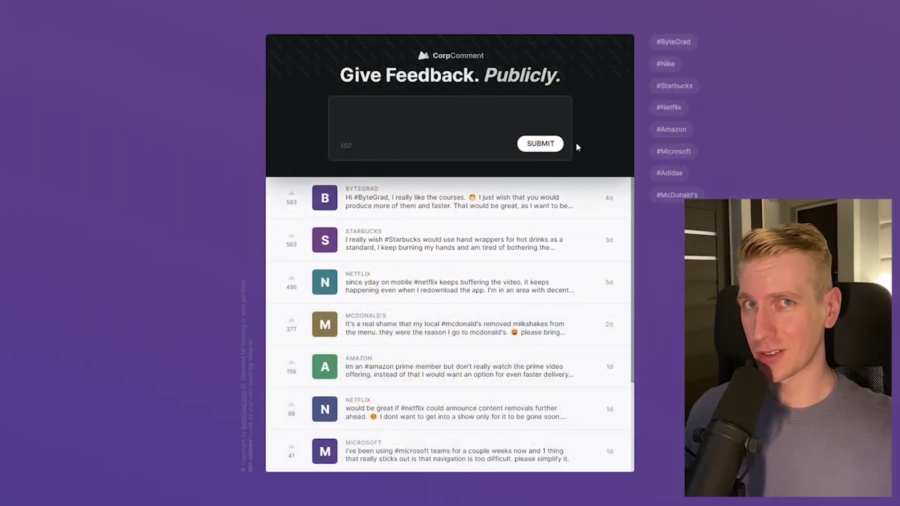